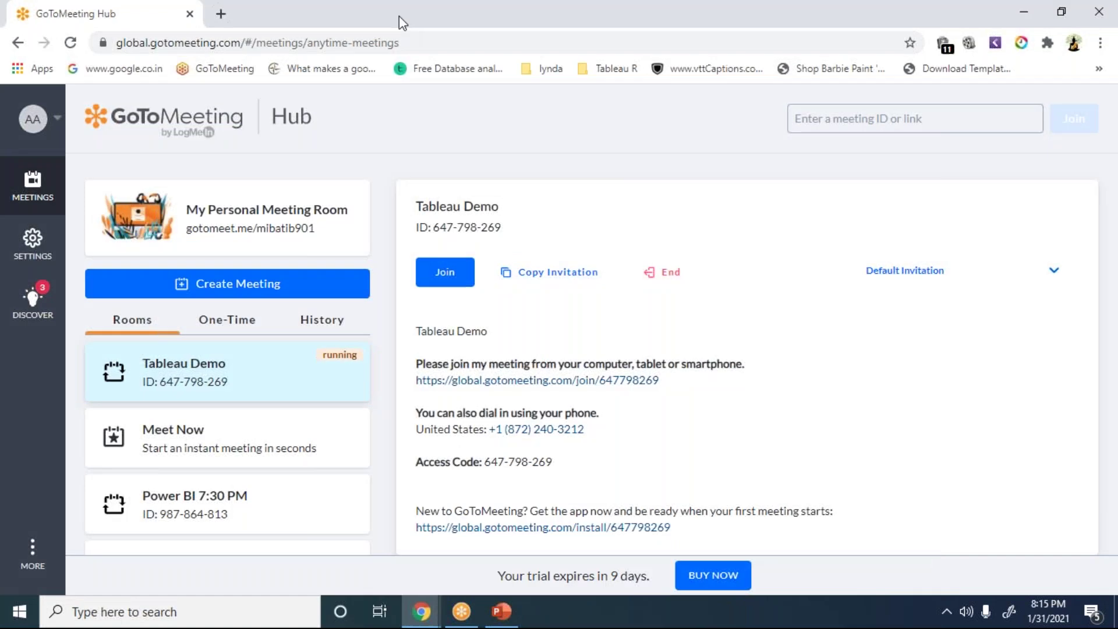
Search the web for "tableau covid" in a new tab and open Tableau's COVID-19 (Coronavirus) Data Hub result in a separate tab
{"action": "left_click", "coordinate": [221, 12]}
{"action": "type", "text": "tableau v"}
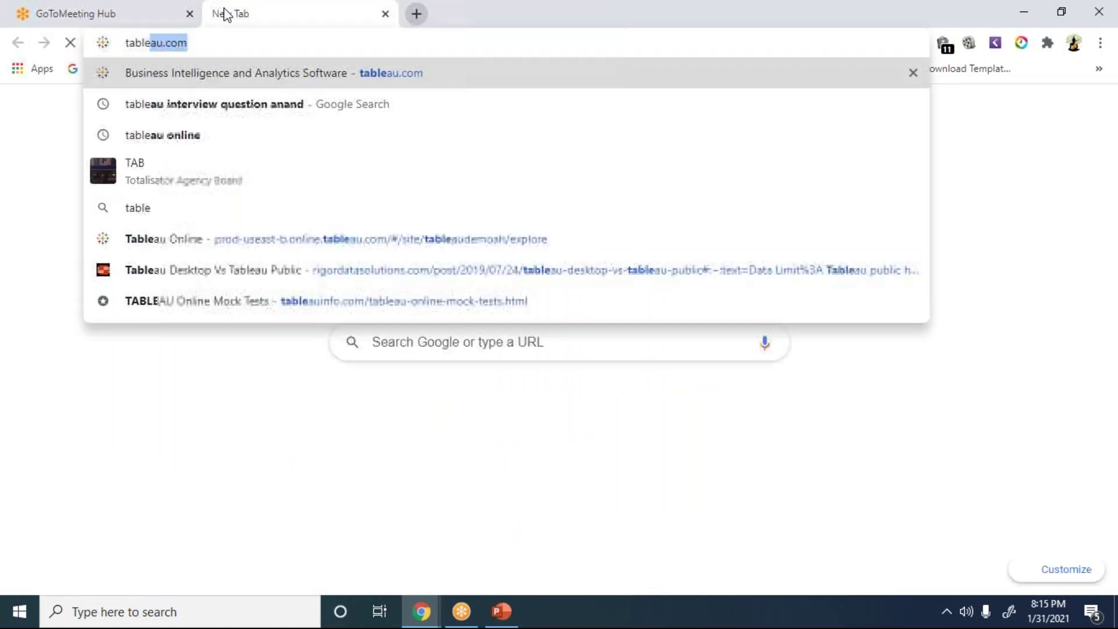
{"action": "key", "text": "BackSpace"}
{"action": "type", "text": "covid"}
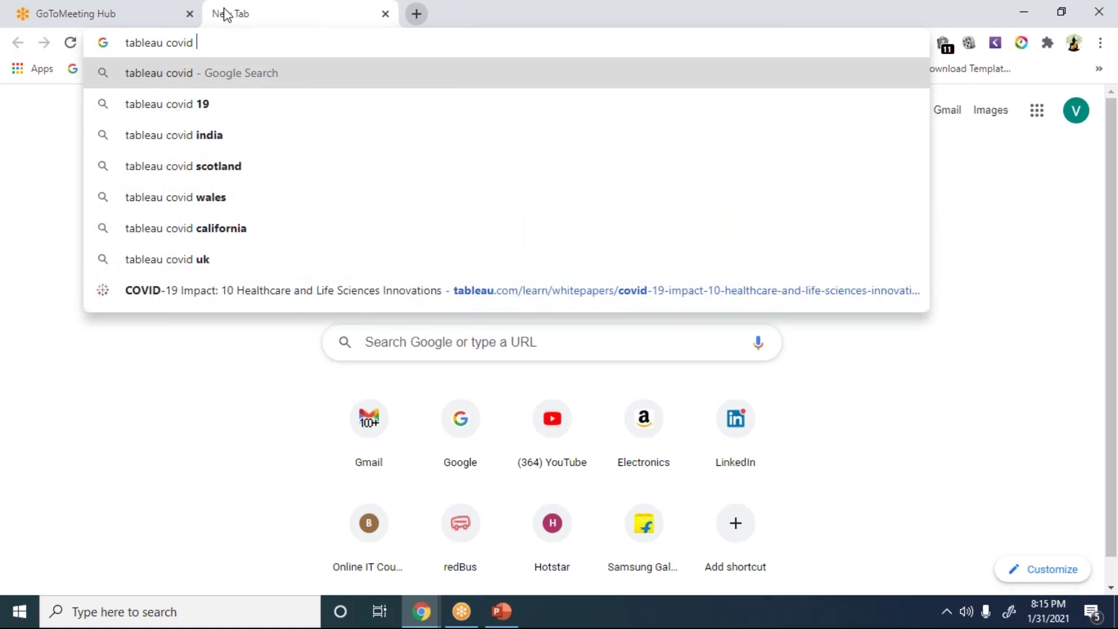
{"action": "key", "text": "Return"}
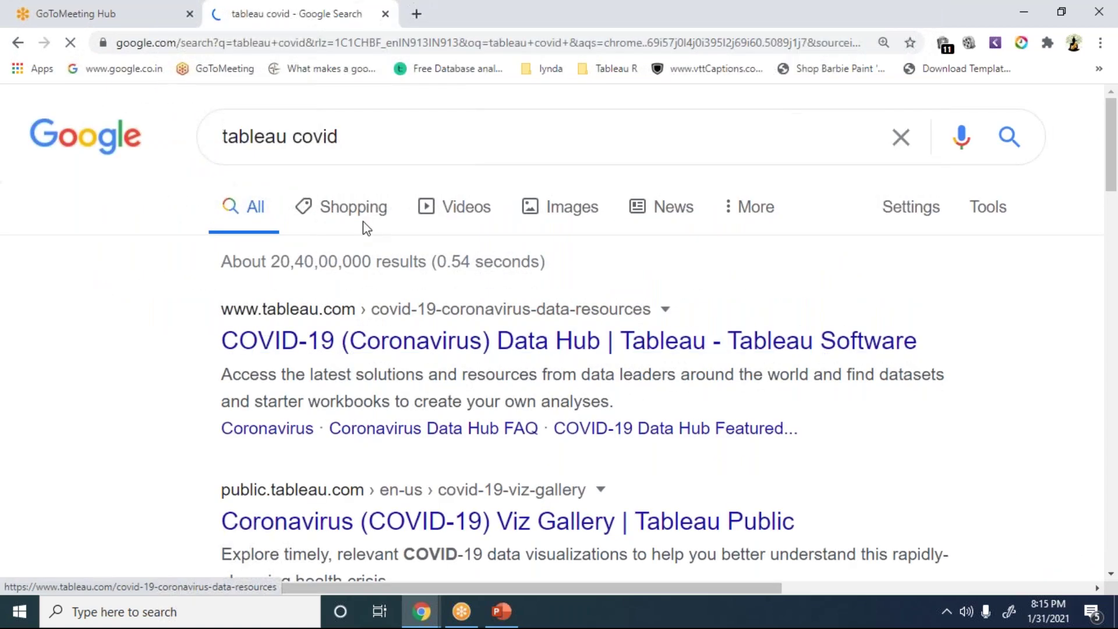
{"action": "right_click", "coordinate": [387, 341]}
{"action": "left_click", "coordinate": [409, 348]}
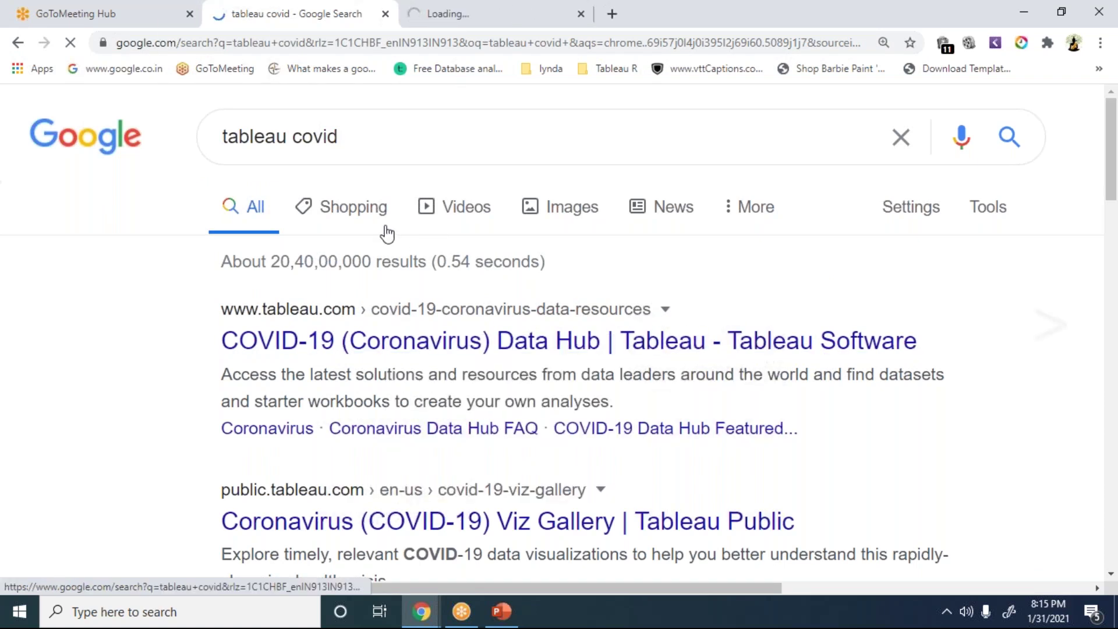
Browse the image results for "tableau covid" and return to the general web results
{"action": "left_click", "coordinate": [589, 208]}
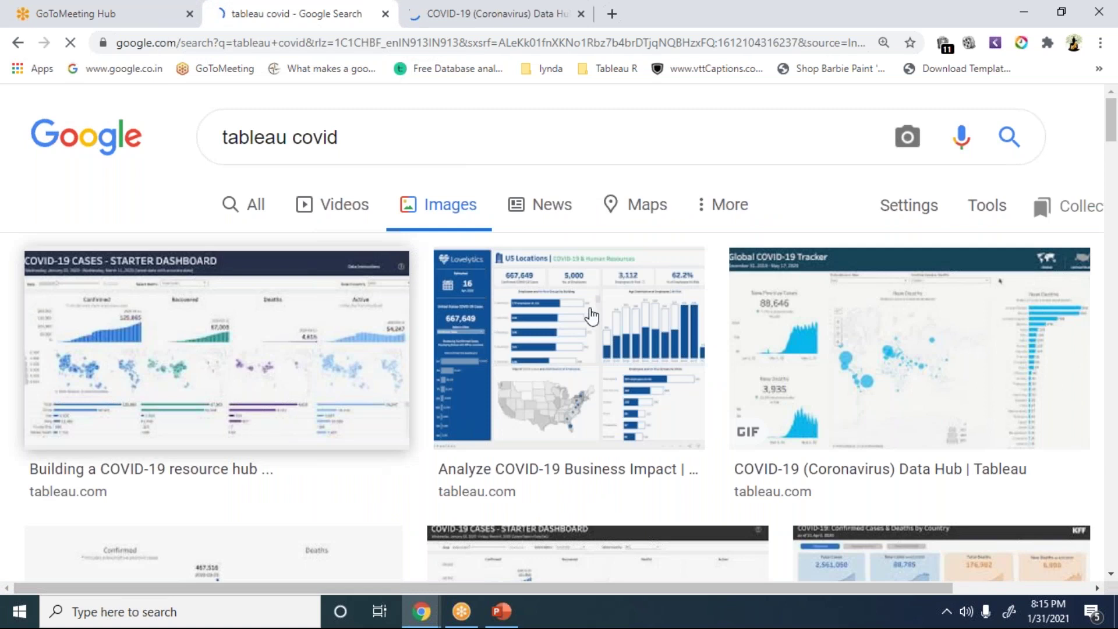
{"action": "left_click_drag", "start_coordinate": [1109, 140], "coordinate": [1114, 195]}
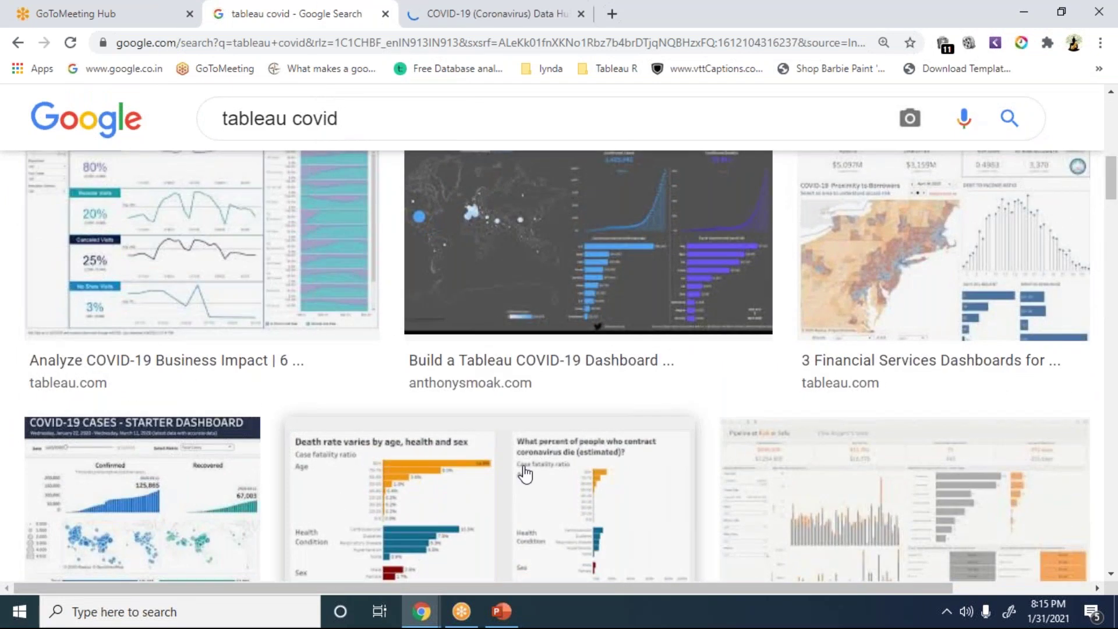
{"action": "left_click_drag", "start_coordinate": [1114, 197], "coordinate": [1114, 312]}
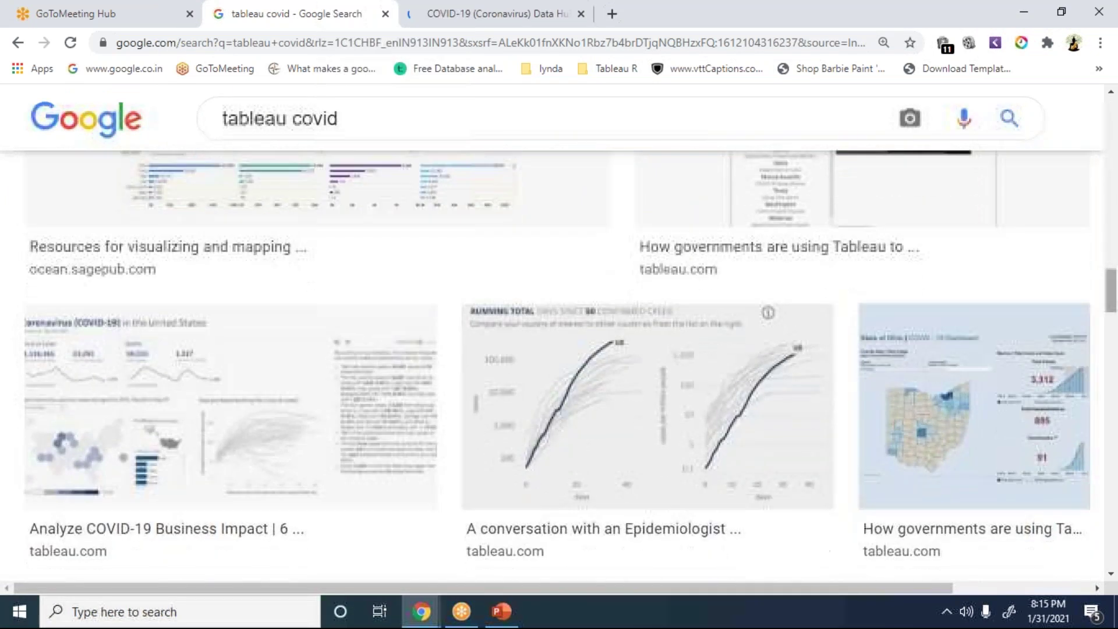
{"action": "left_click", "coordinate": [20, 42]}
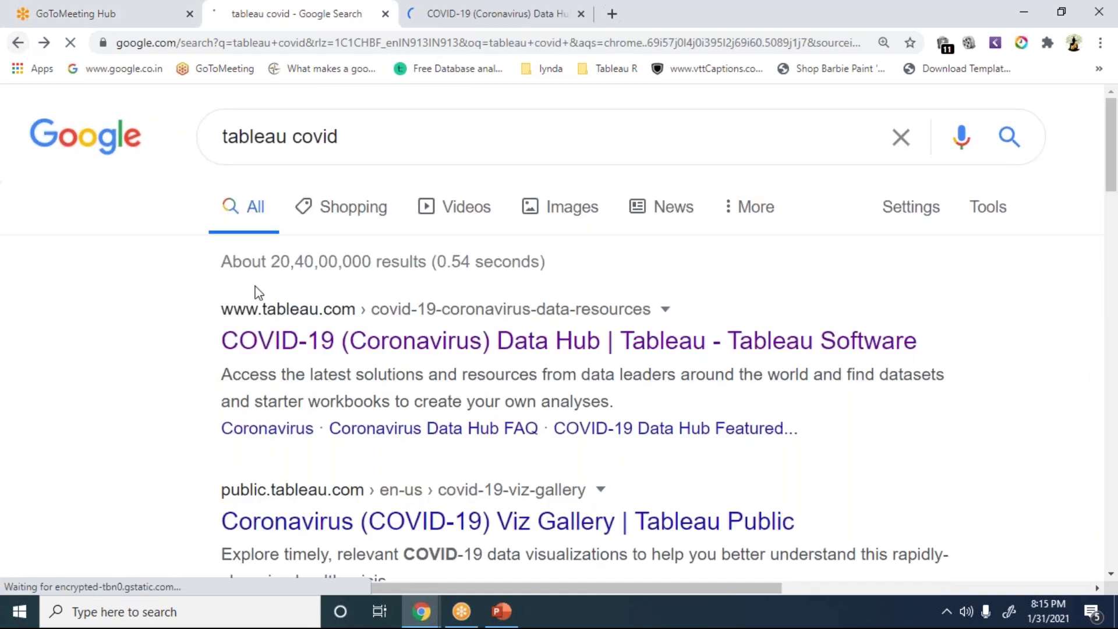
Open Tableau Public's Coronavirus (COVID-19) Viz Gallery and browse the Government dashboards
{"action": "left_click", "coordinate": [367, 524]}
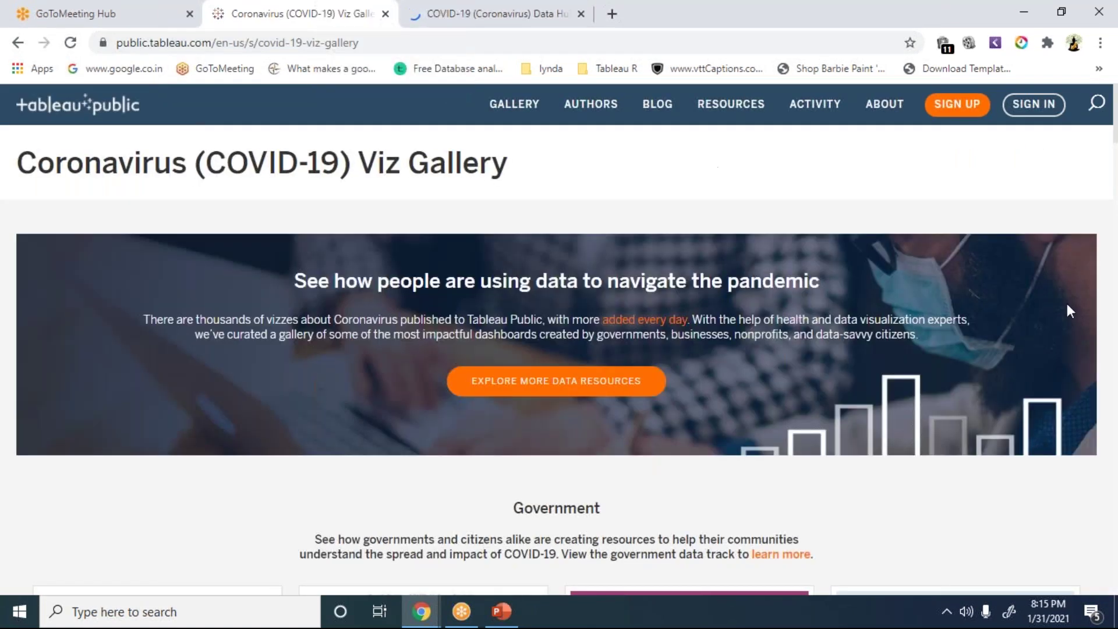
{"action": "scroll", "coordinate": [1112, 192], "scroll_direction": "down", "scroll_amount": 1}
{"action": "scroll", "coordinate": [1112, 192], "scroll_direction": "down", "scroll_amount": 5}
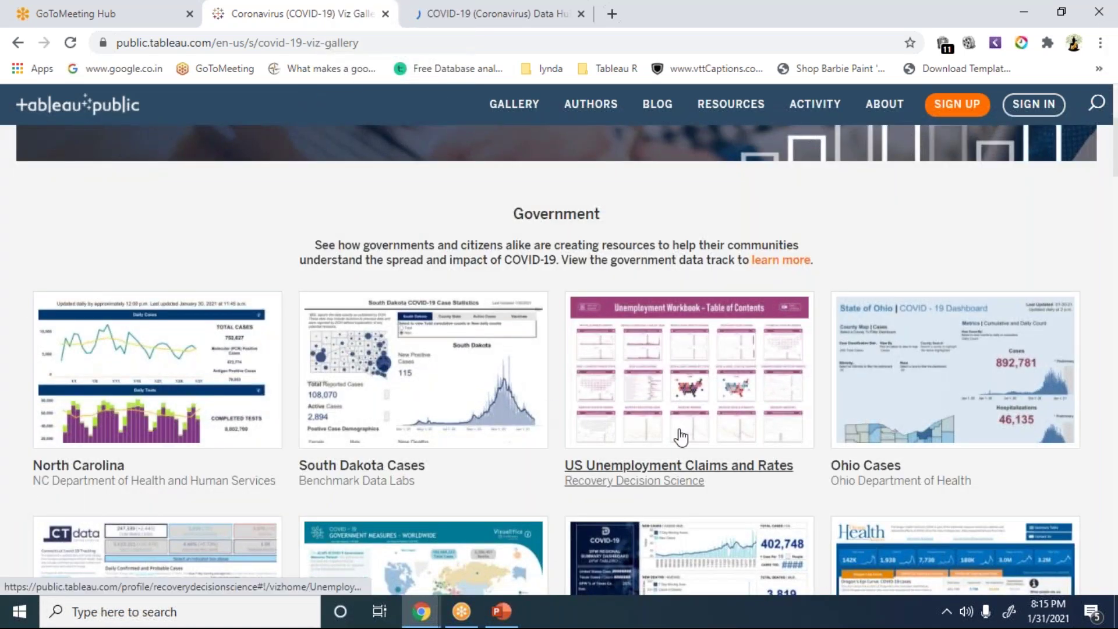
{"action": "scroll", "coordinate": [614, 443], "scroll_direction": "down", "scroll_amount": 5}
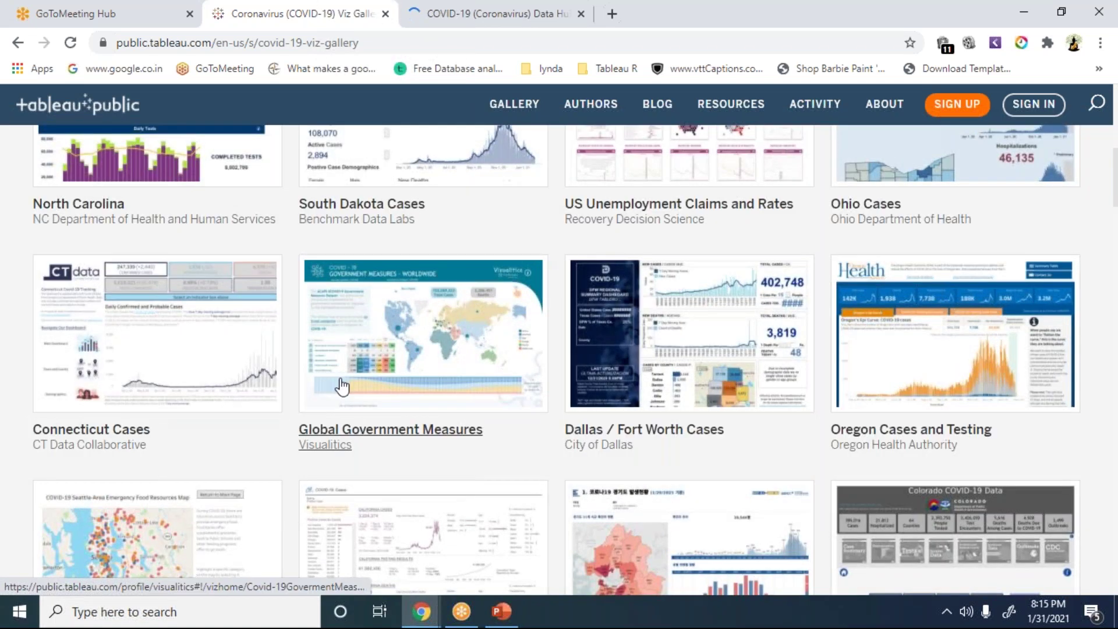
Open the Oregon Cases and Testing dashboard and examine its summary figures, epi curve and testing-over-time charts
{"action": "left_click", "coordinate": [866, 296]}
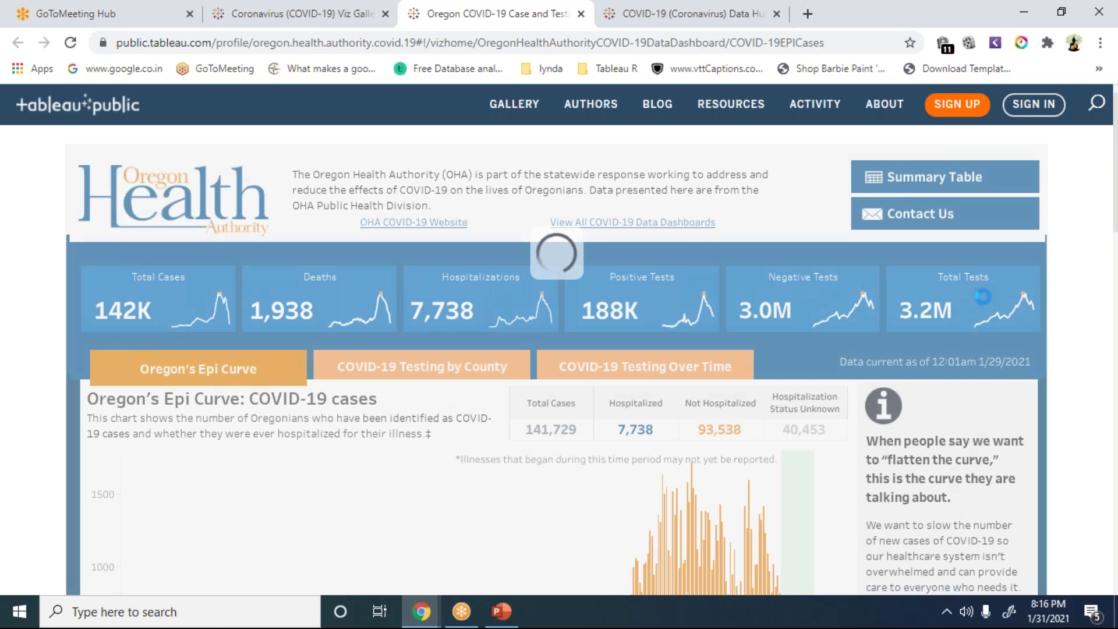
{"action": "scroll", "coordinate": [979, 299], "scroll_direction": "down", "scroll_amount": 3}
{"action": "scroll", "coordinate": [983, 308], "scroll_direction": "down", "scroll_amount": 1}
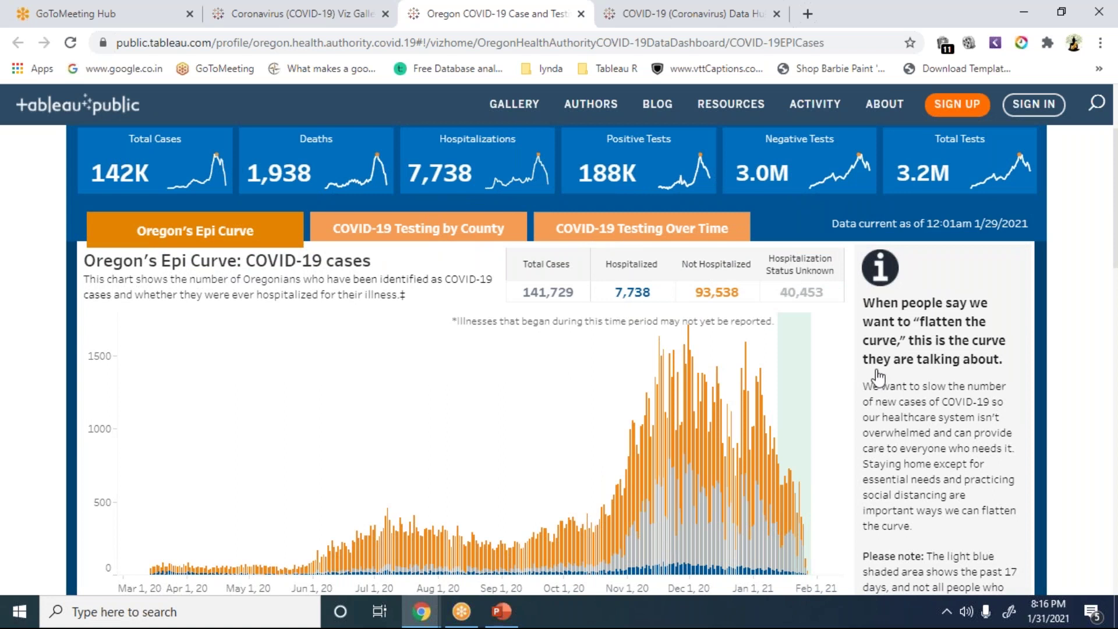
{"action": "scroll", "coordinate": [879, 377], "scroll_direction": "down", "scroll_amount": 5}
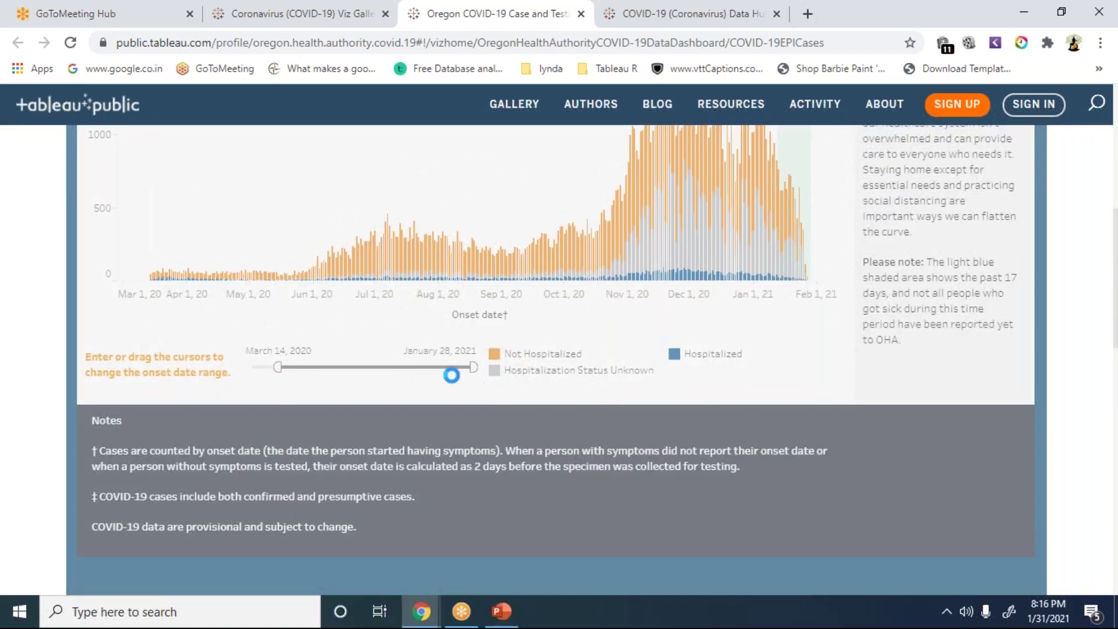
{"action": "scroll", "coordinate": [504, 372], "scroll_direction": "down", "scroll_amount": 10}
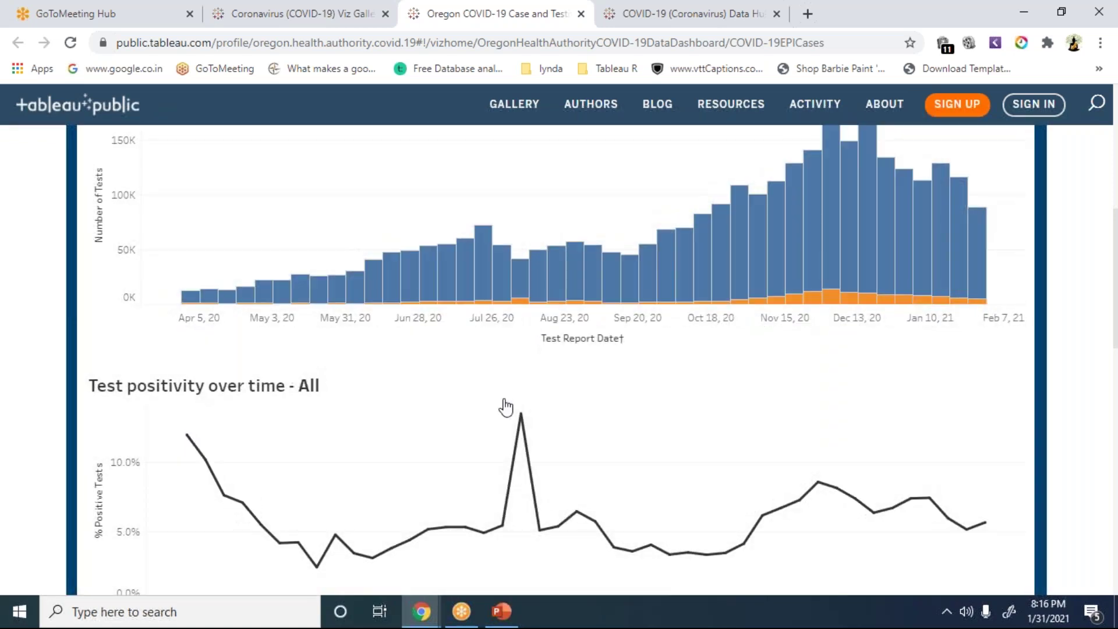
{"action": "scroll", "coordinate": [505, 406], "scroll_direction": "up", "scroll_amount": 6}
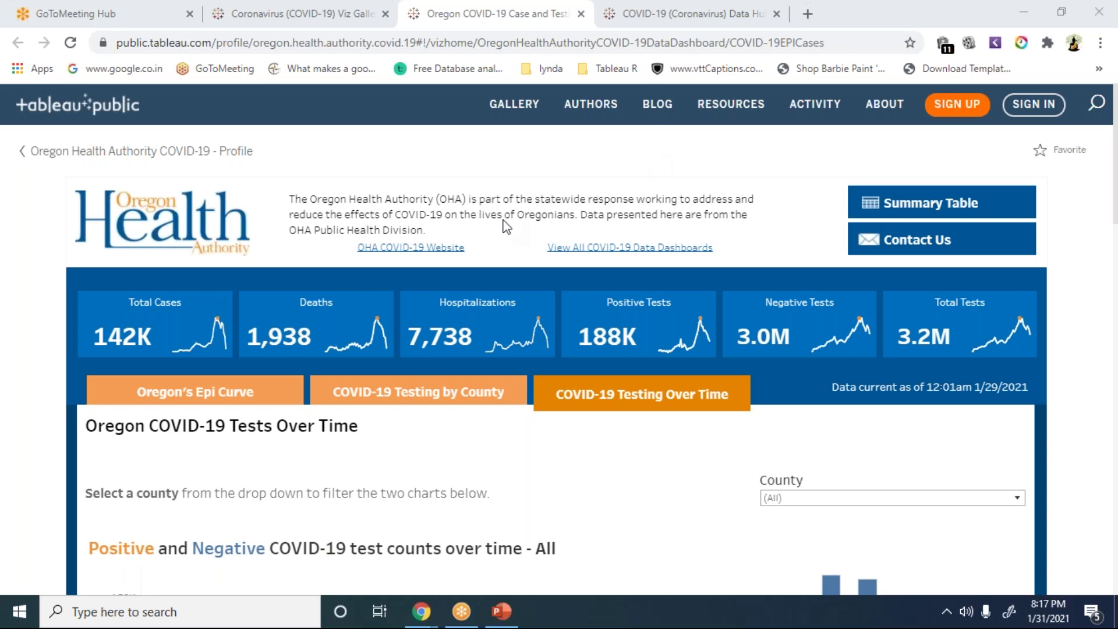
{"action": "key", "text": "super"}
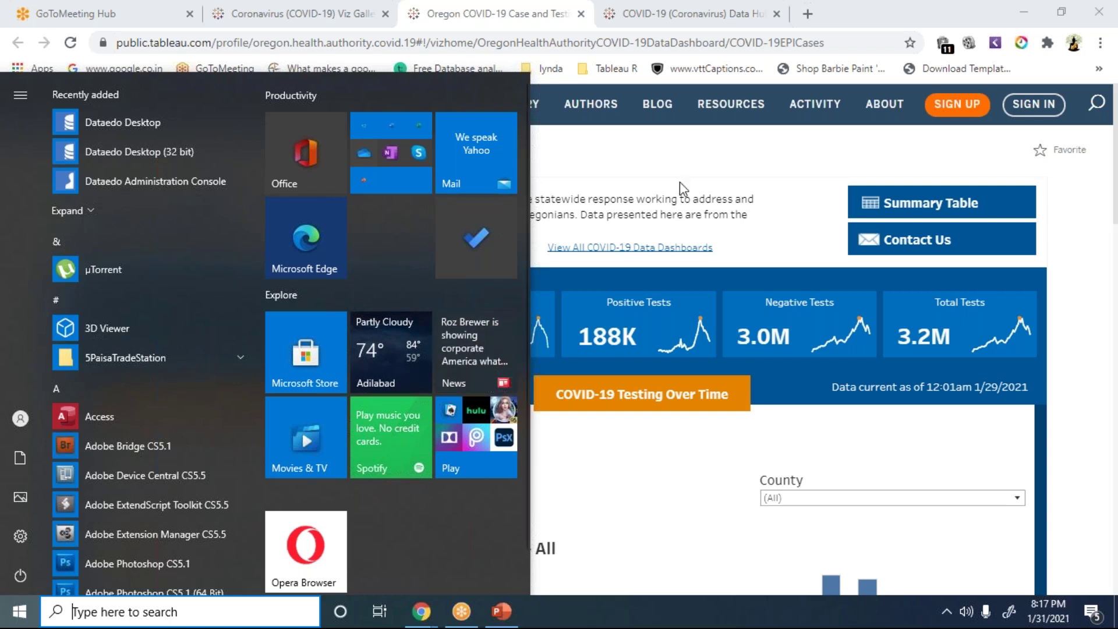
{"action": "left_click", "coordinate": [596, 459]}
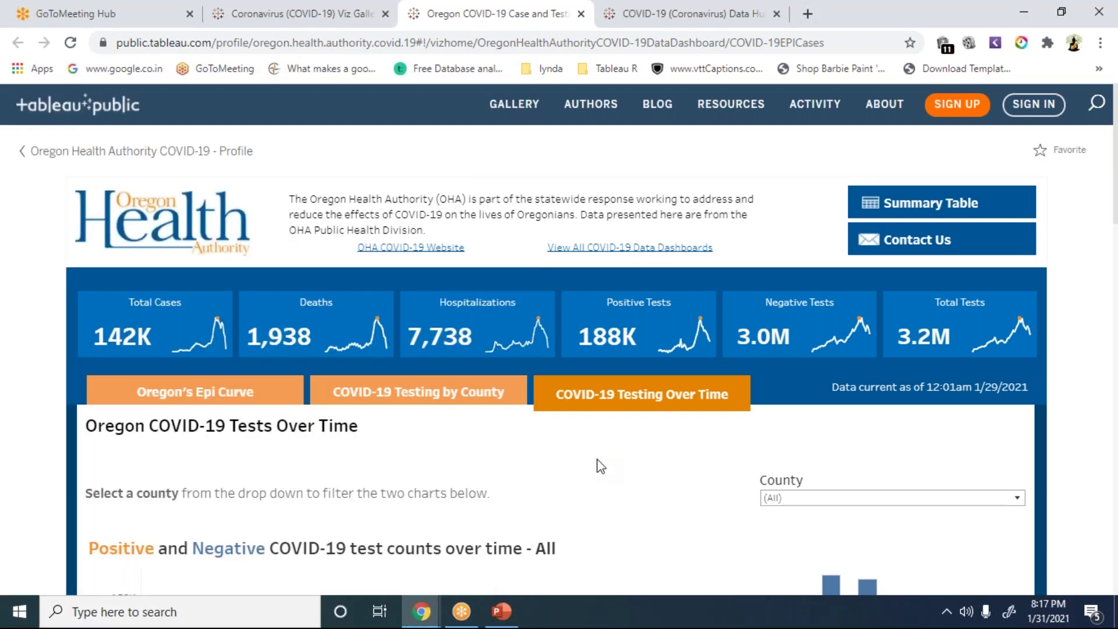
{"action": "scroll", "coordinate": [597, 459], "scroll_direction": "down", "scroll_amount": 3}
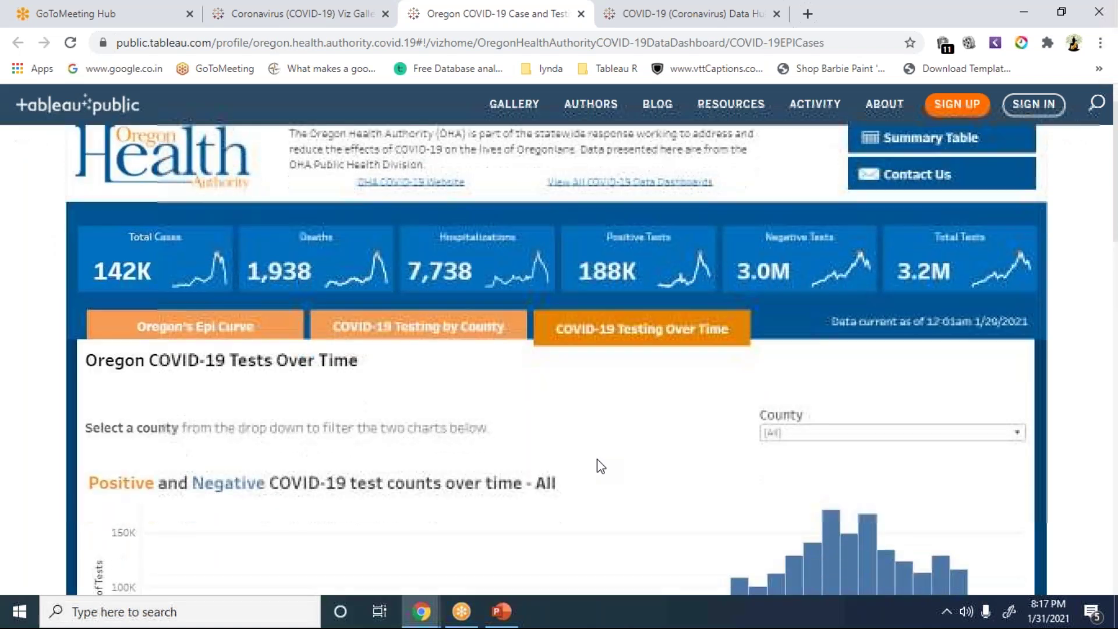
Launch Tableau 2020.2 on the desktop and dismiss the update and file recovery dialogs
{"action": "left_click", "coordinate": [3, 623]}
{"action": "type", "text": "tableau"}
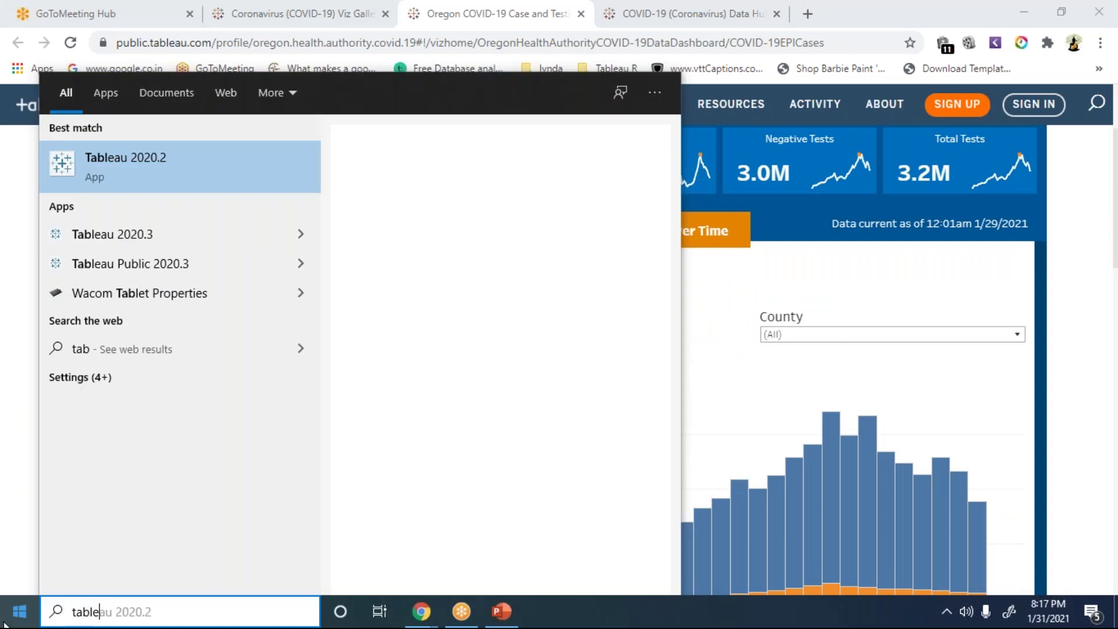
{"action": "left_click", "coordinate": [180, 172]}
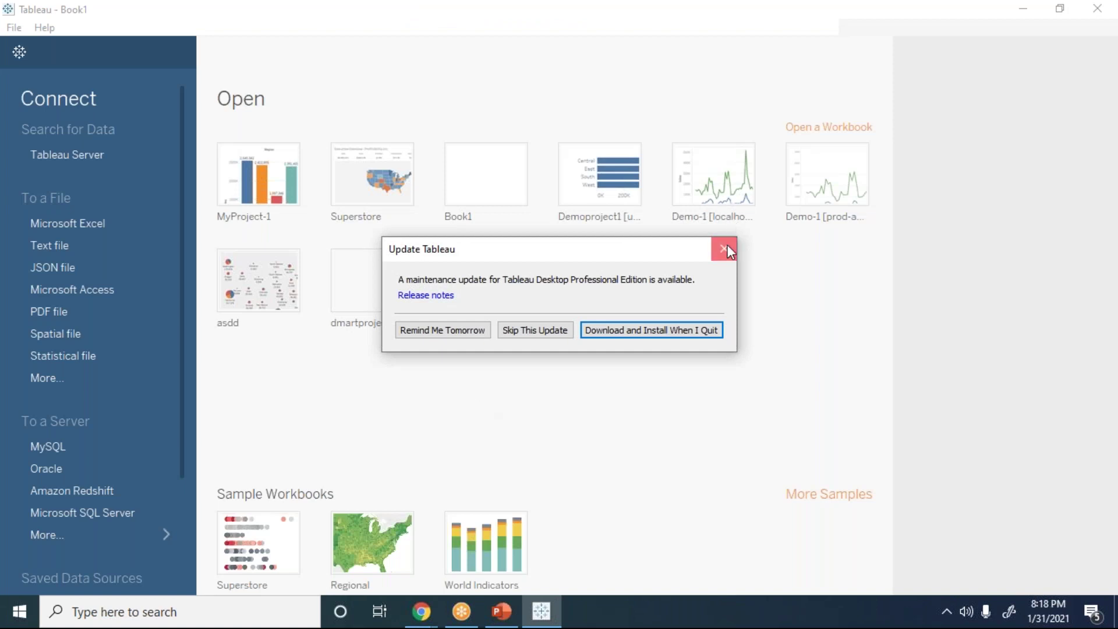
{"action": "left_click", "coordinate": [725, 249]}
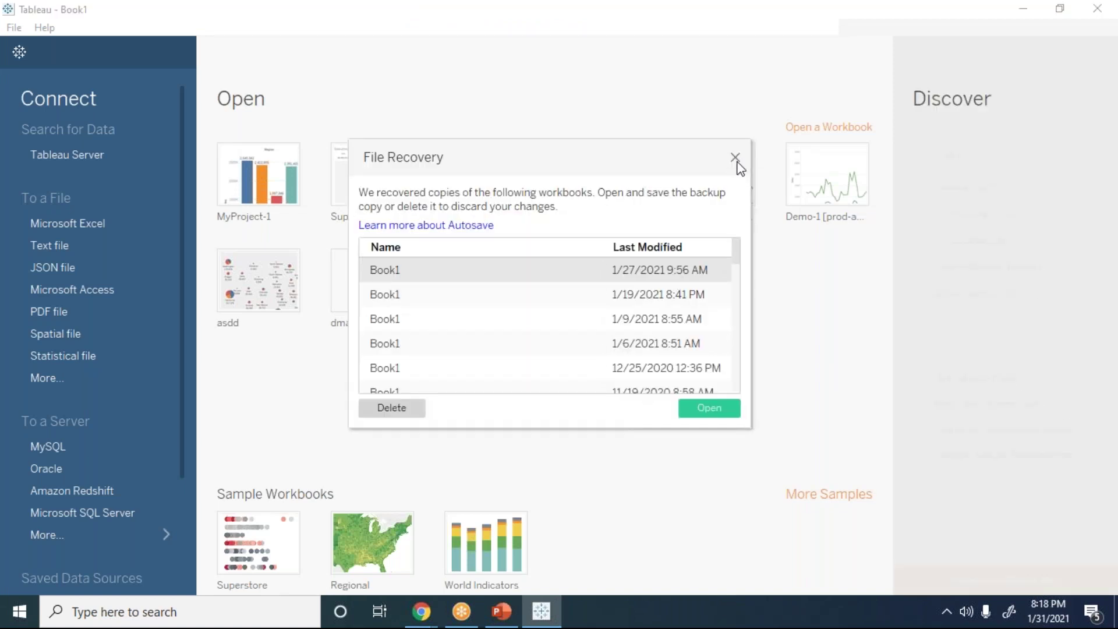
{"action": "left_click", "coordinate": [735, 160]}
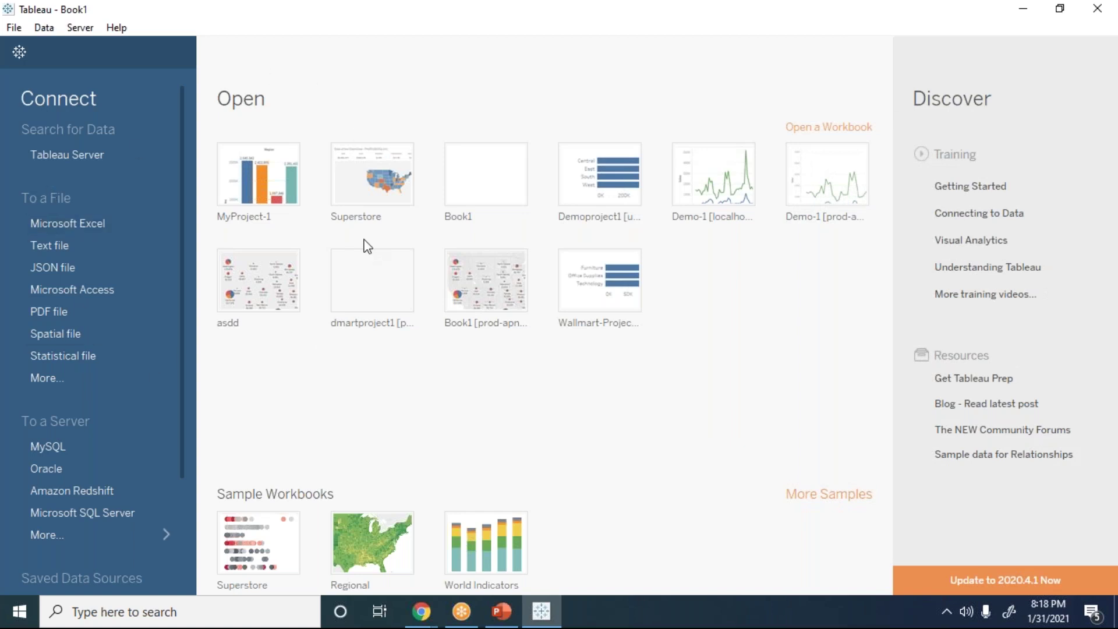
Review the file, server and saved data source connections, inspecting the Amazon Redshift sign-in form without connecting
{"action": "left_click_drag", "start_coordinate": [180, 424], "coordinate": [187, 477]}
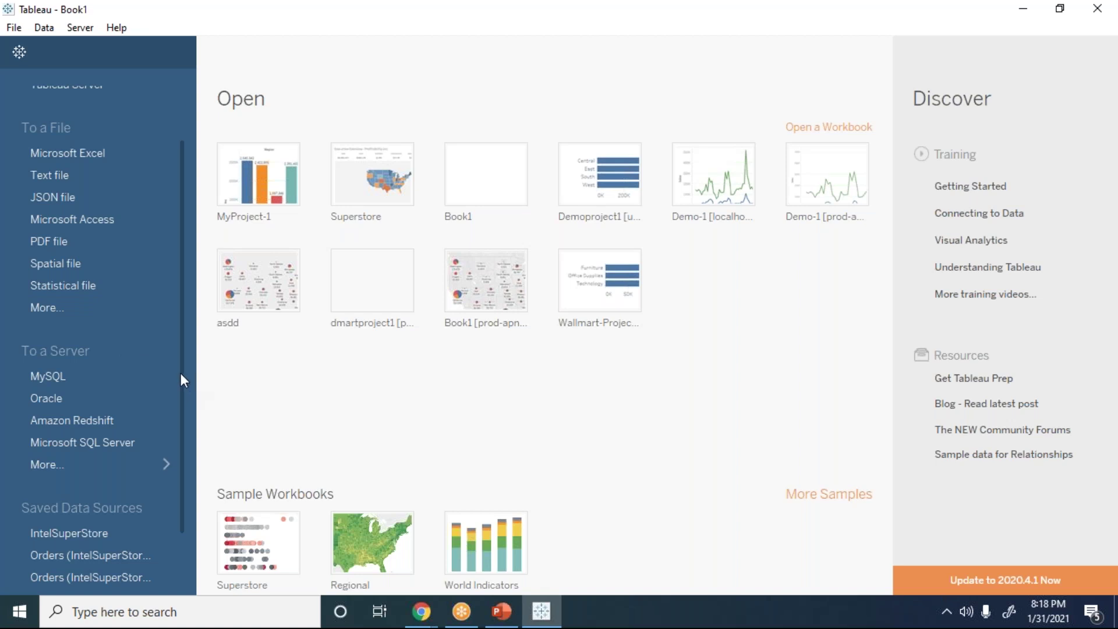
{"action": "scroll", "coordinate": [180, 386], "scroll_direction": "down", "scroll_amount": 1}
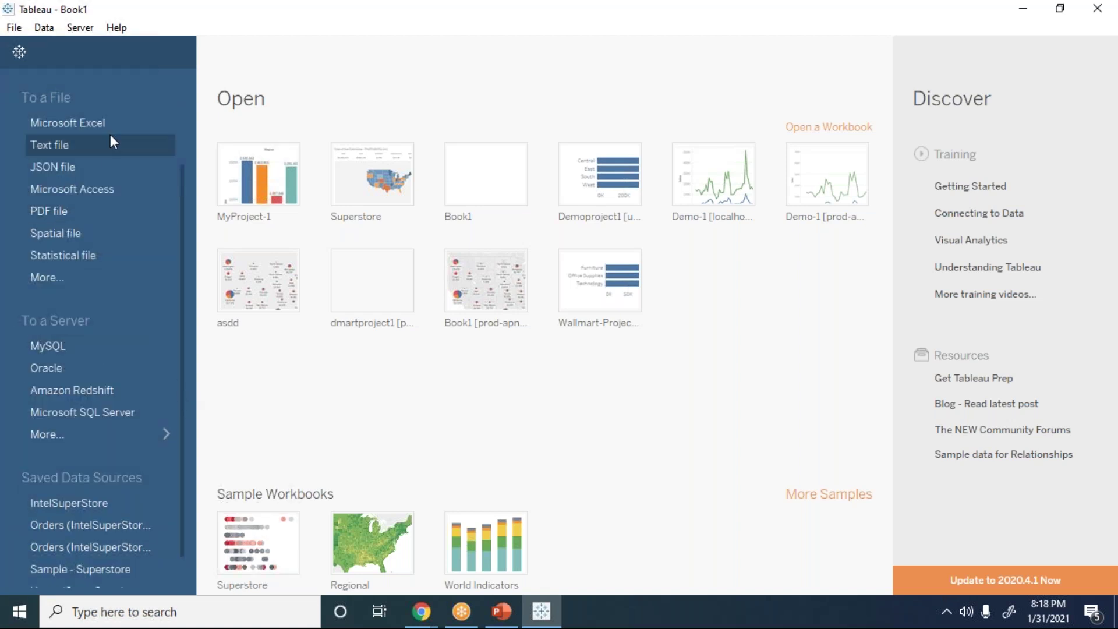
{"action": "left_click", "coordinate": [107, 401]}
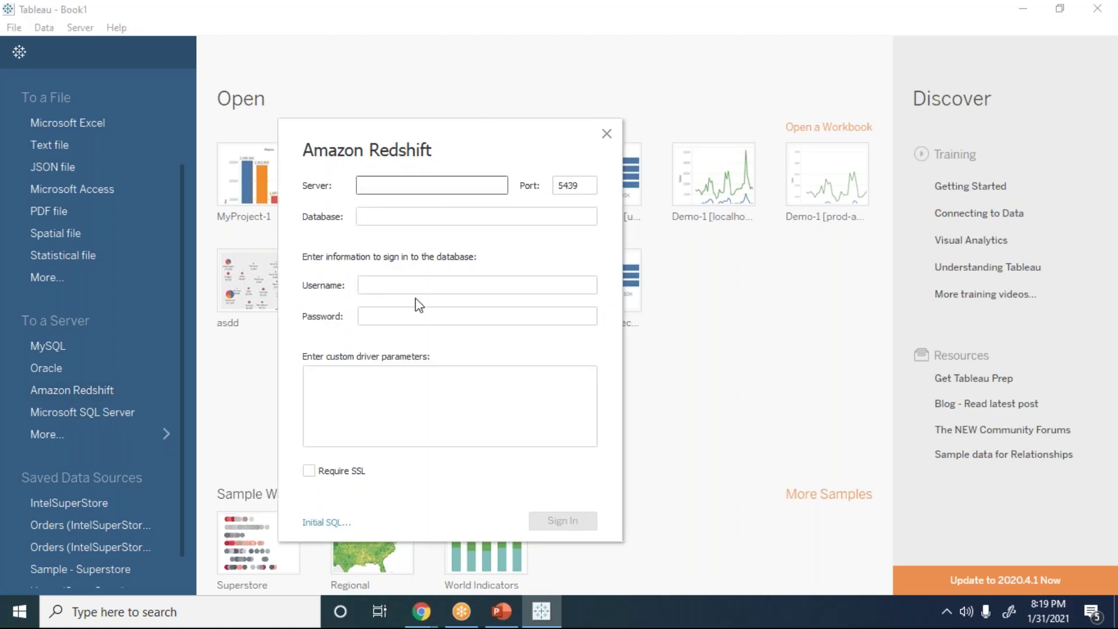
{"action": "left_click", "coordinate": [606, 134]}
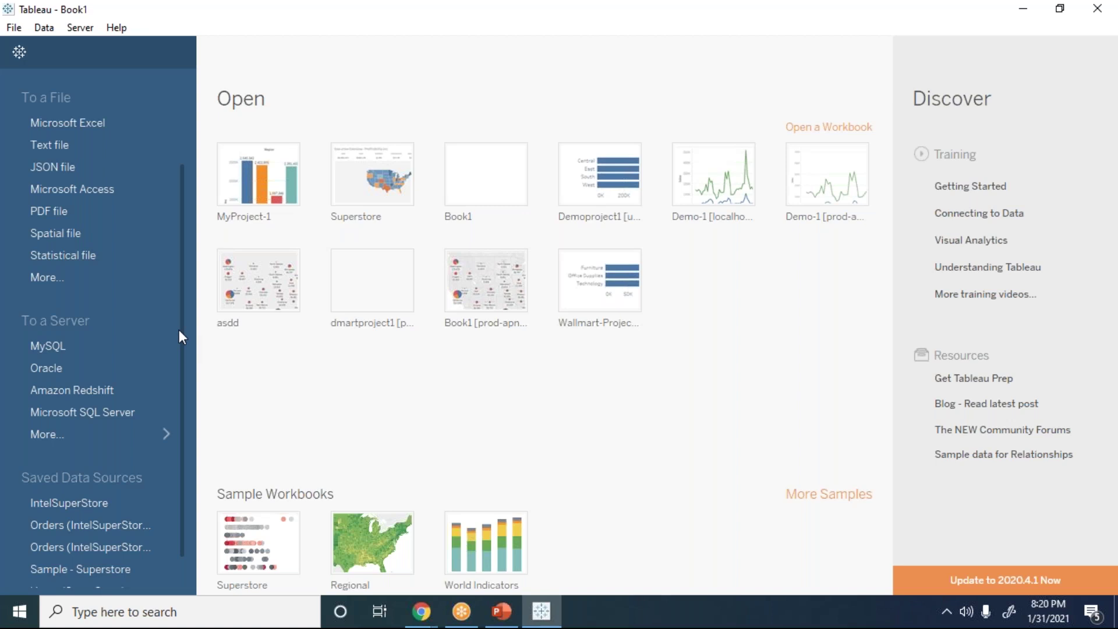
{"action": "left_click_drag", "start_coordinate": [179, 330], "coordinate": [178, 224]}
{"action": "right_click", "coordinate": [179, 225]}
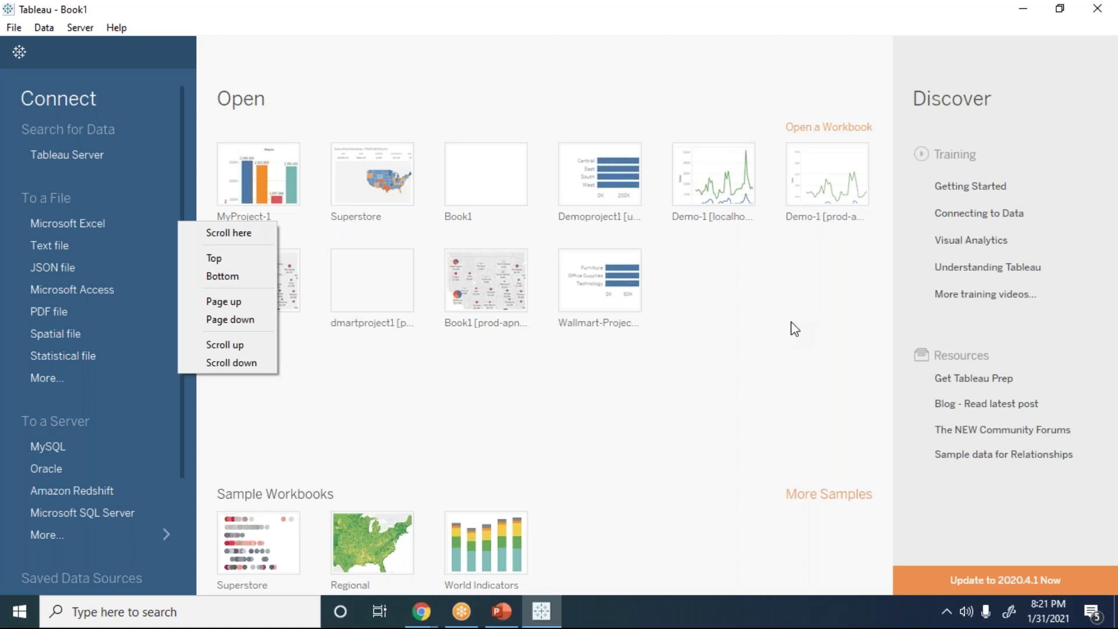
{"action": "left_click", "coordinate": [733, 409]}
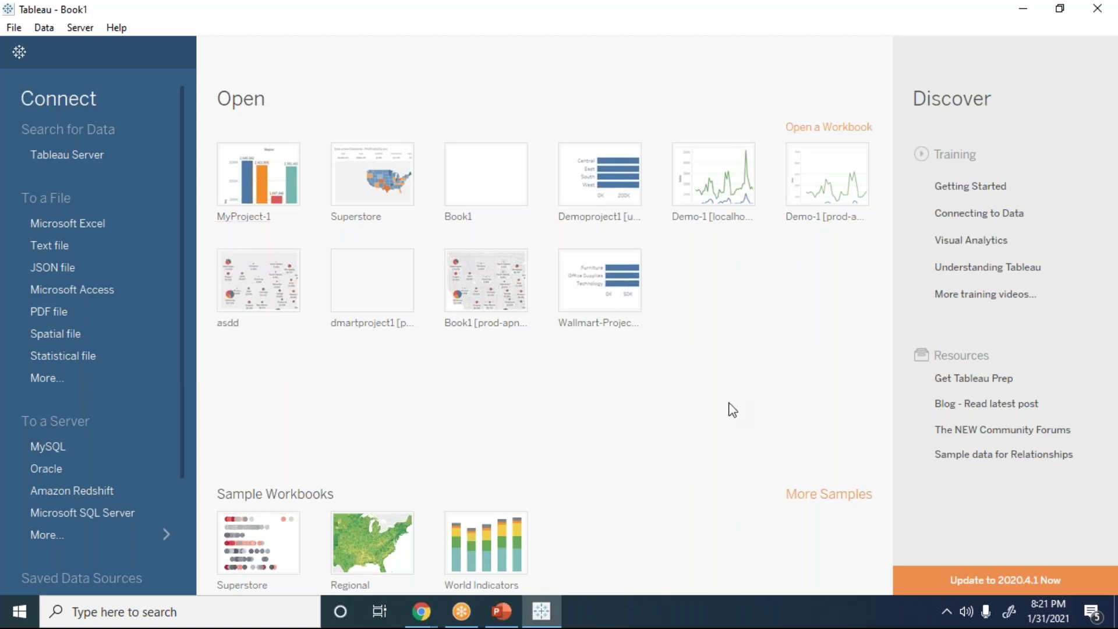